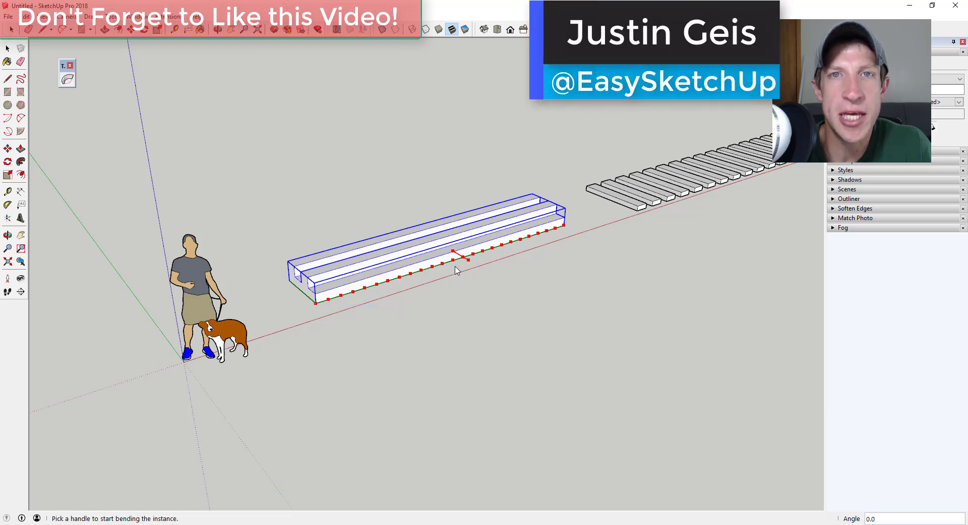
# Bend the long slotted beam horizontally by 180 degrees with TrueBend.
pyautogui.moveTo(468, 261); pyautogui.dragTo(495, 273)
pyautogui.write('180')
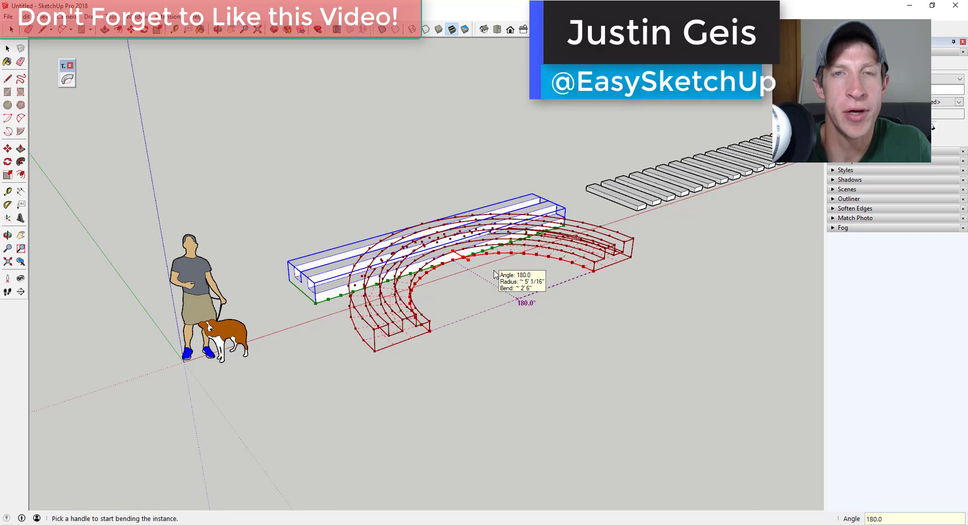
pyautogui.press('Return')
# Bend the row of separate slats by 180 degrees so they fan out in a half circle.
pyautogui.moveTo(580, 265); pyautogui.dragTo(279, 211, button='middle')
pyautogui.keyDown('shift'); pyautogui.moveTo(790, 217); pyautogui.dragTo(437, 277, button='middle'); pyautogui.keyUp('shift')
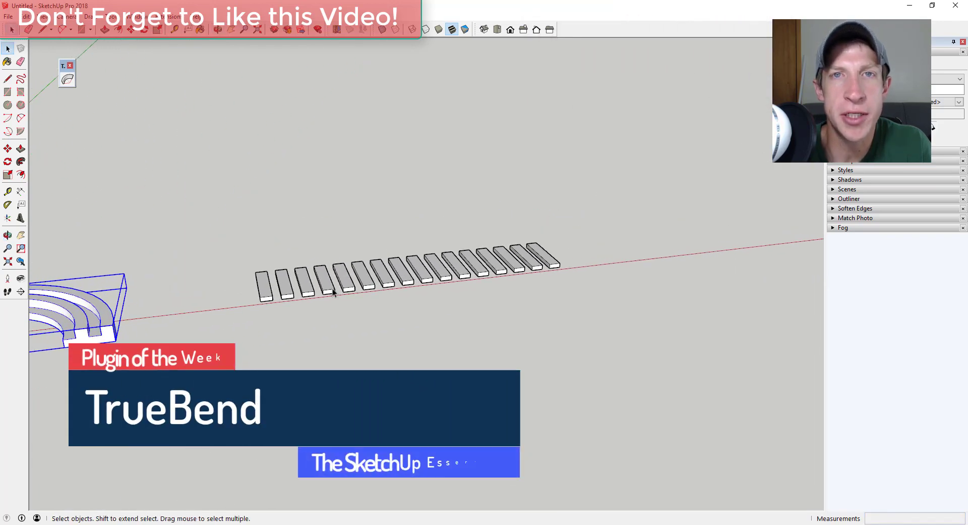
pyautogui.click(329, 284)
pyautogui.click(71, 81)
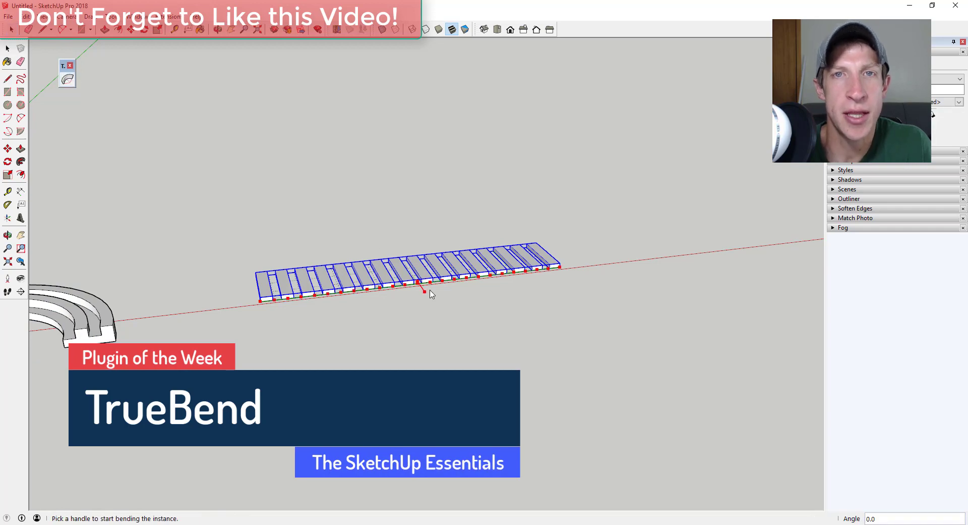
pyautogui.moveTo(424, 293); pyautogui.dragTo(450, 310)
pyautogui.write('180')
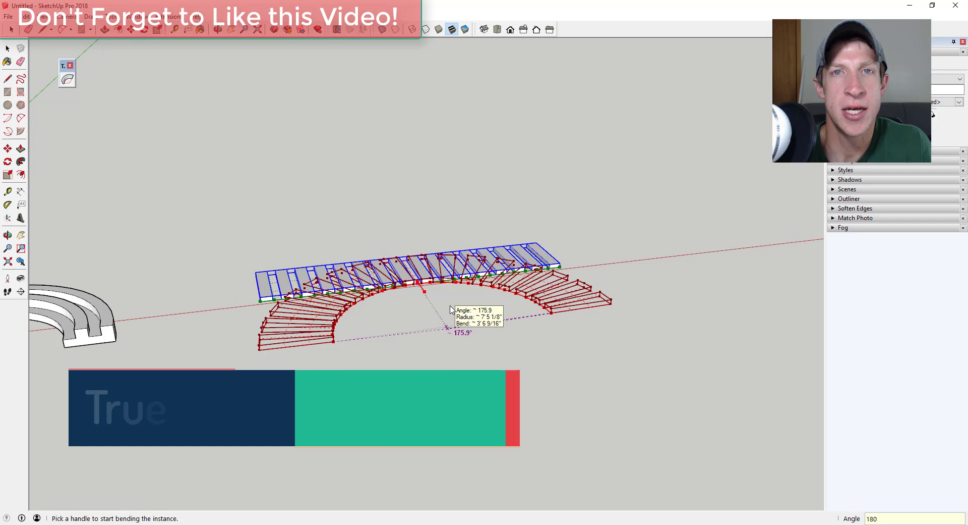
pyautogui.press('Return')
pyautogui.moveTo(465, 209); pyautogui.dragTo(437, 292, button='middle')
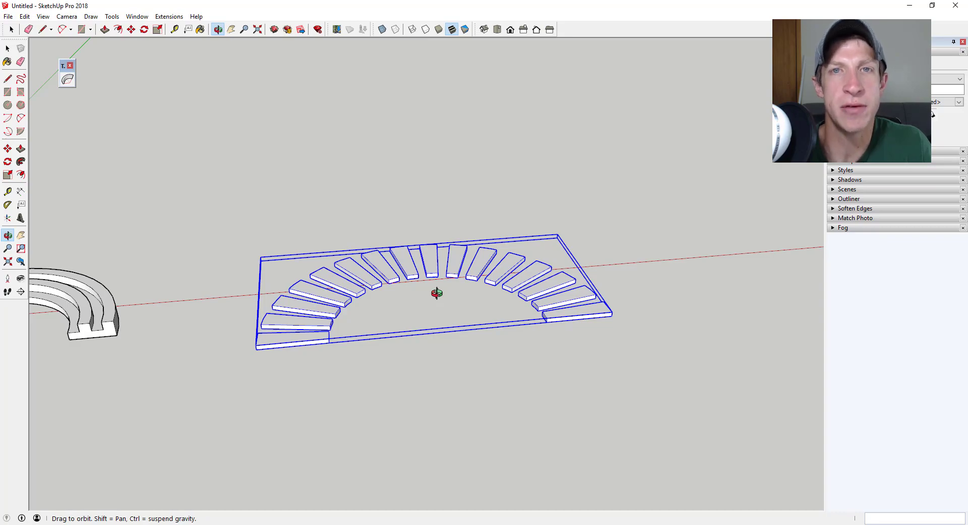
pyautogui.press('space')
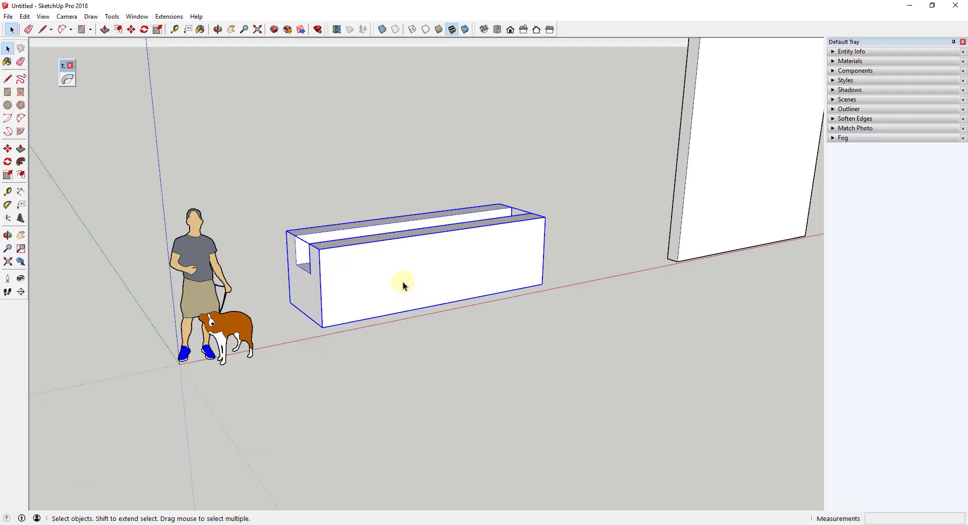
# Bend the tall block with the groove along its top into a half ring.
pyautogui.click(67, 79)
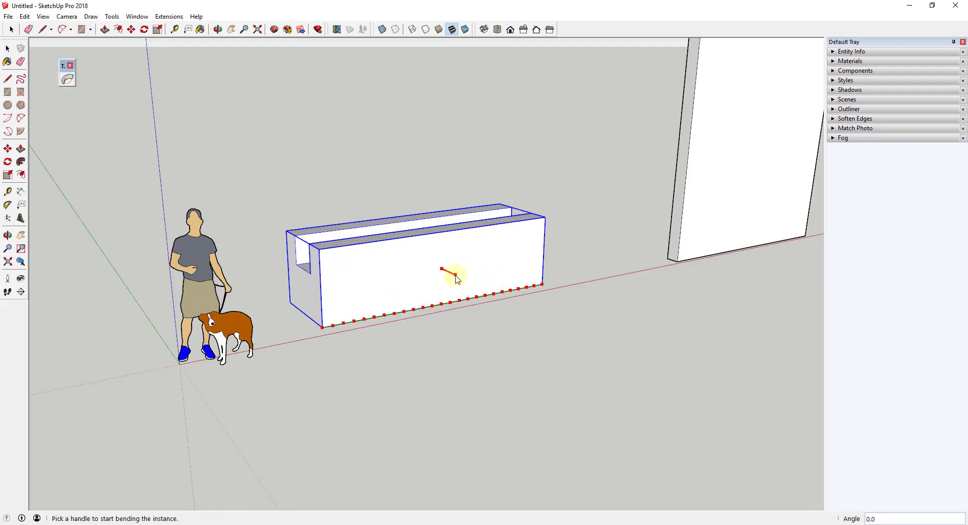
pyautogui.moveTo(456, 275); pyautogui.dragTo(484, 284)
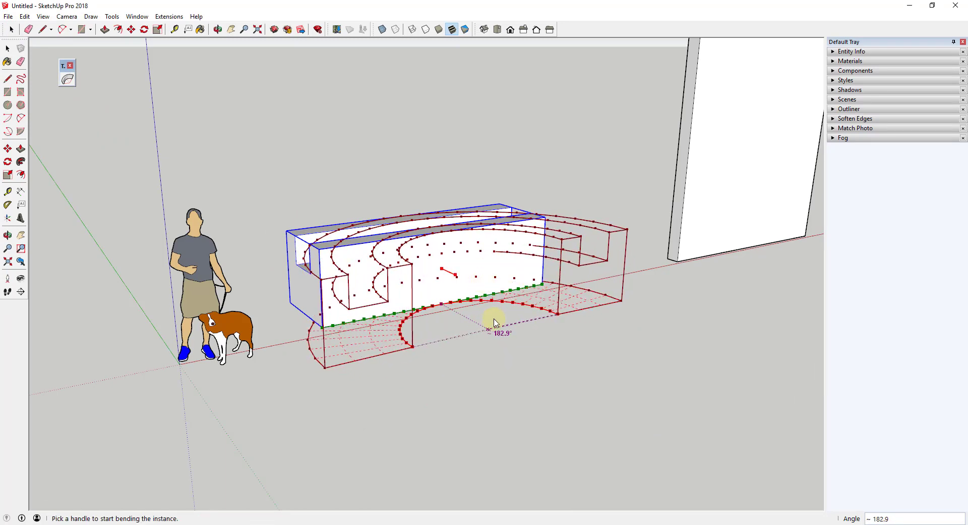
pyautogui.press('Return')
pyautogui.scroll(-1, 530, 256)
pyautogui.moveTo(554, 246); pyautogui.dragTo(268, 437, button='middle')
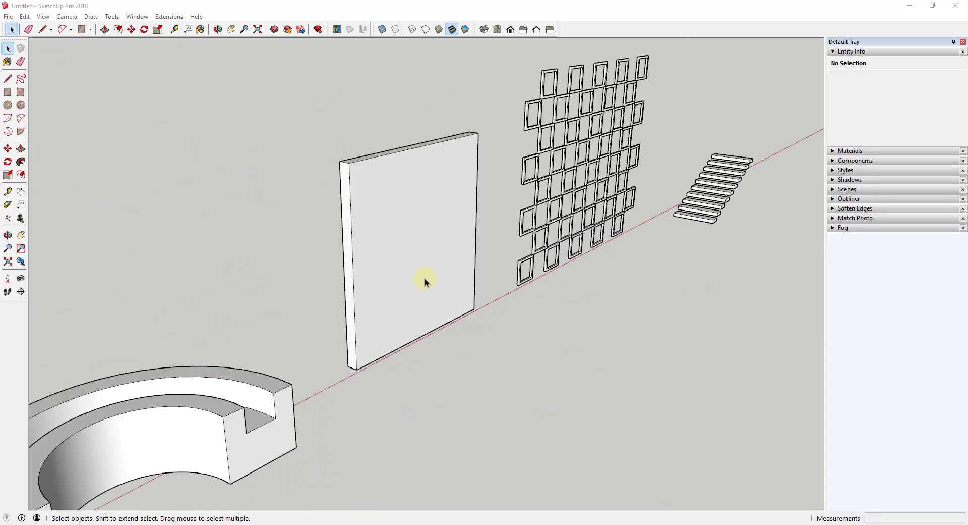
# Check the length of the flat wall panel's front bottom edge inside its group.
pyautogui.click(425, 278)
pyautogui.moveTo(467, 284); pyautogui.dragTo(416, 240, button='middle')
pyautogui.scroll(1, 416, 240)
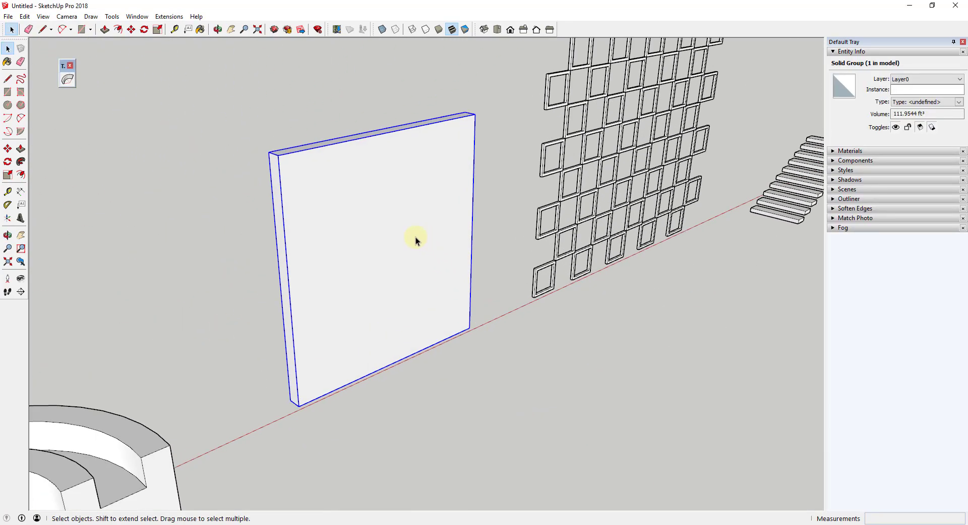
pyautogui.doubleClick(406, 247)
pyautogui.scroll(2, 379, 353)
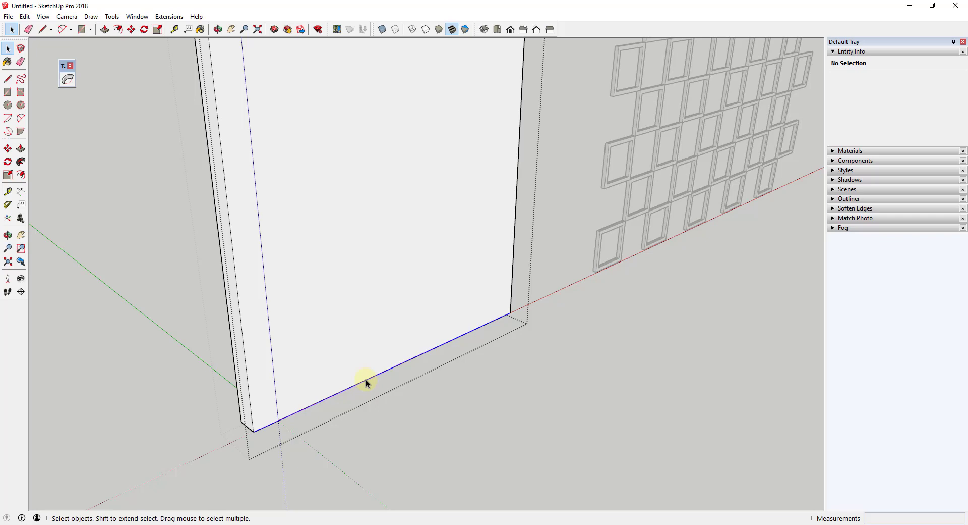
pyautogui.click(367, 380)
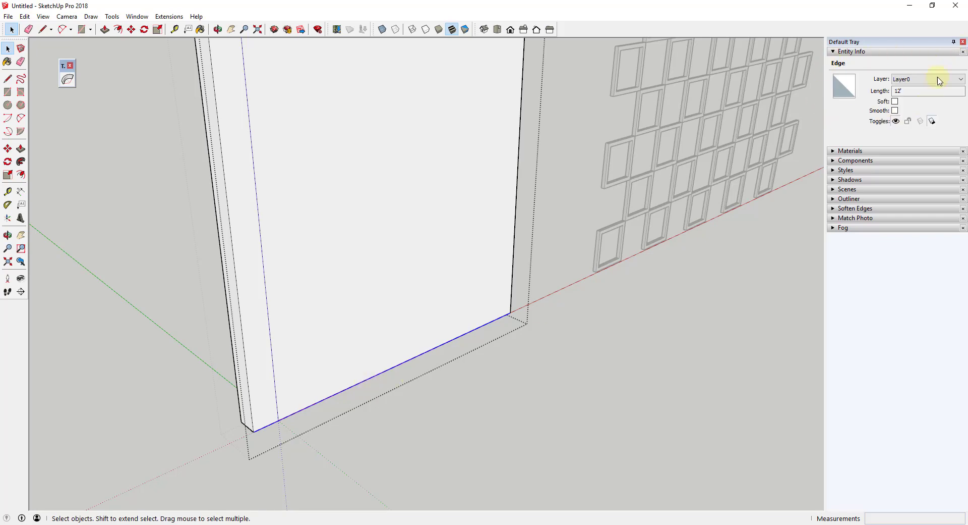
pyautogui.scroll(-3, 516, 216)
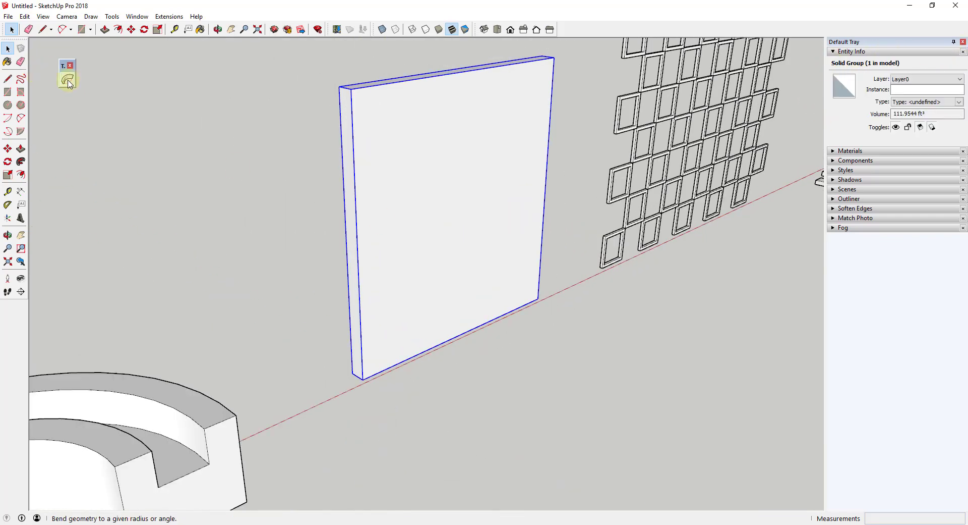
# Bend the flat wall panel by 180 degrees into a half cylinder.
pyautogui.click(67, 79)
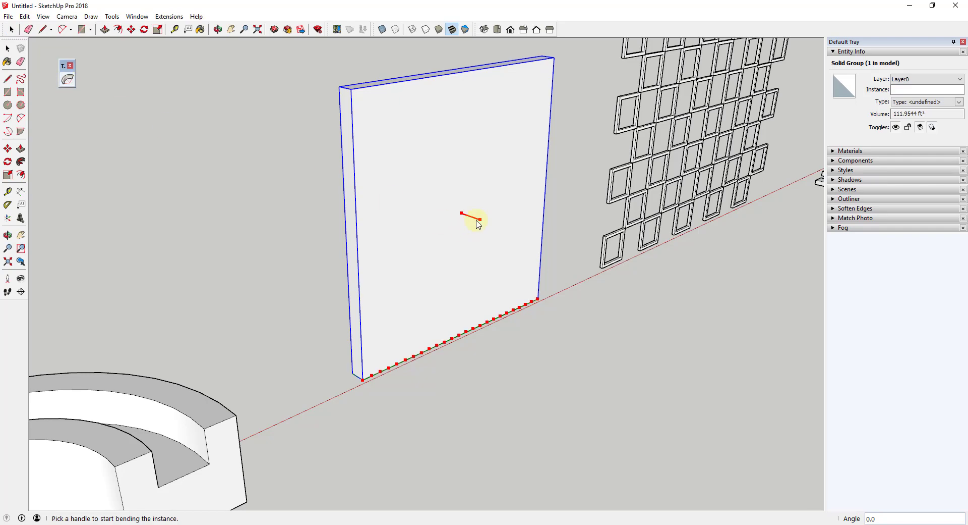
pyautogui.moveTo(481, 222)
pyautogui.mouseDown()
pyautogui.moveTo(514, 222)
pyautogui.moveTo(486, 225)
pyautogui.mouseUp()
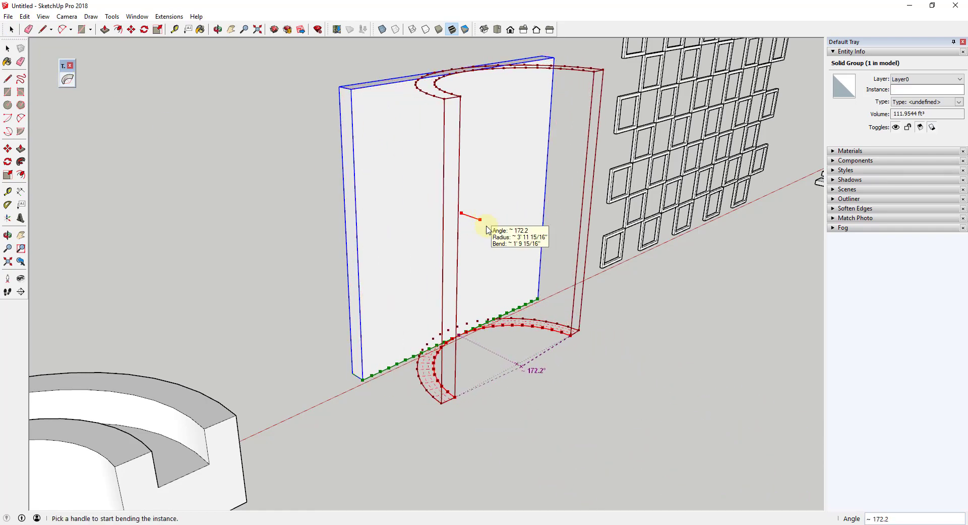
pyautogui.write('180')
pyautogui.press('Return')
pyautogui.press('space')
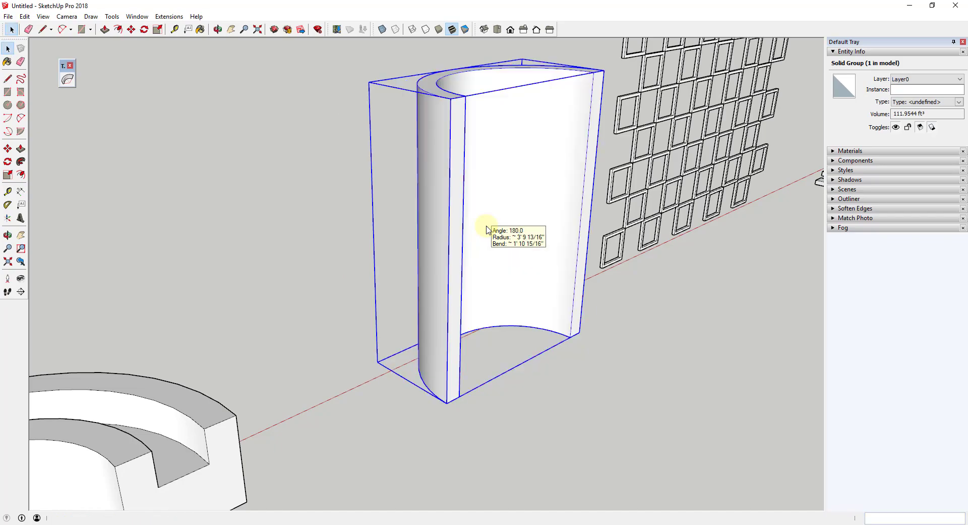
# Measure the total length of the curved wall's inner bottom edge by selecting all its segments inside the group.
pyautogui.press('o')
pyautogui.moveTo(510, 129); pyautogui.dragTo(448, 57)
pyautogui.moveTo(447, 57); pyautogui.dragTo(451, 26, button='middle')
pyautogui.moveTo(465, 292); pyautogui.dragTo(487, 25, button='middle')
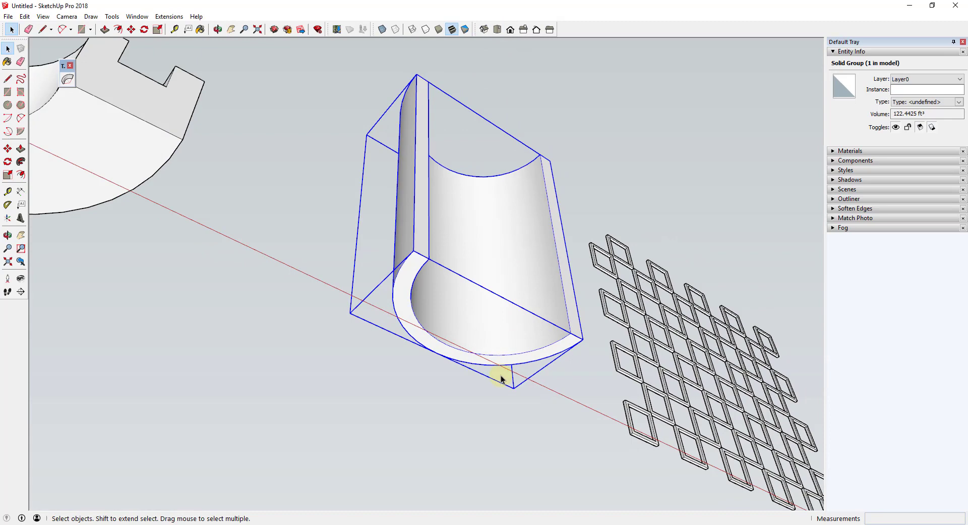
pyautogui.scroll(2, 500, 376)
pyautogui.doubleClick(391, 256)
pyautogui.click(383, 260)
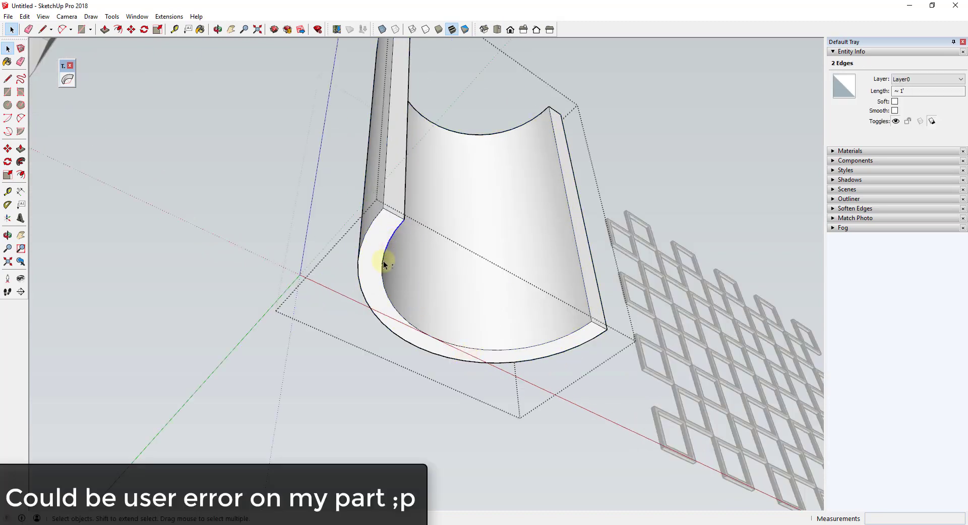
pyautogui.keyDown('ctrl'); pyautogui.moveTo(487, 328); pyautogui.dragTo(567, 353); pyautogui.keyUp('ctrl')
pyautogui.keyDown('ctrl'); pyautogui.moveTo(553, 313); pyautogui.dragTo(595, 339); pyautogui.keyUp('ctrl')
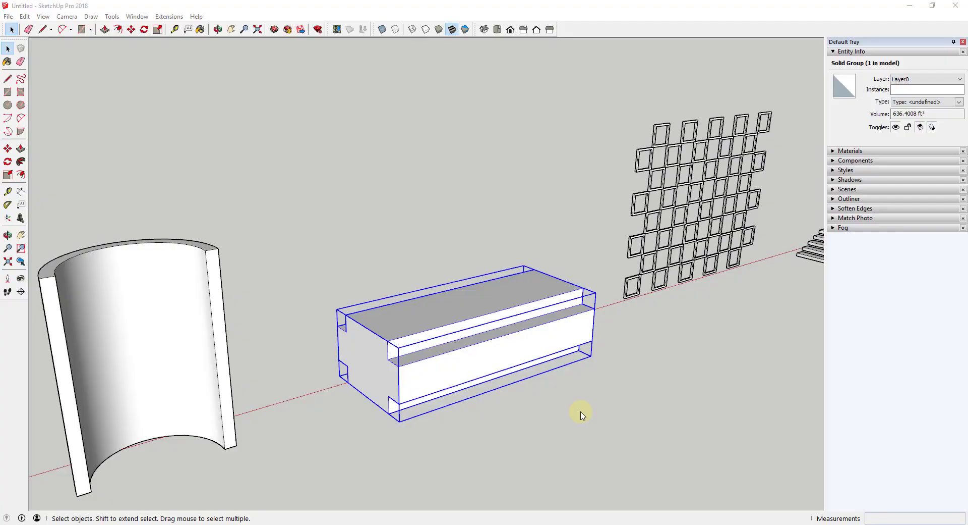
pyautogui.click(579, 412)
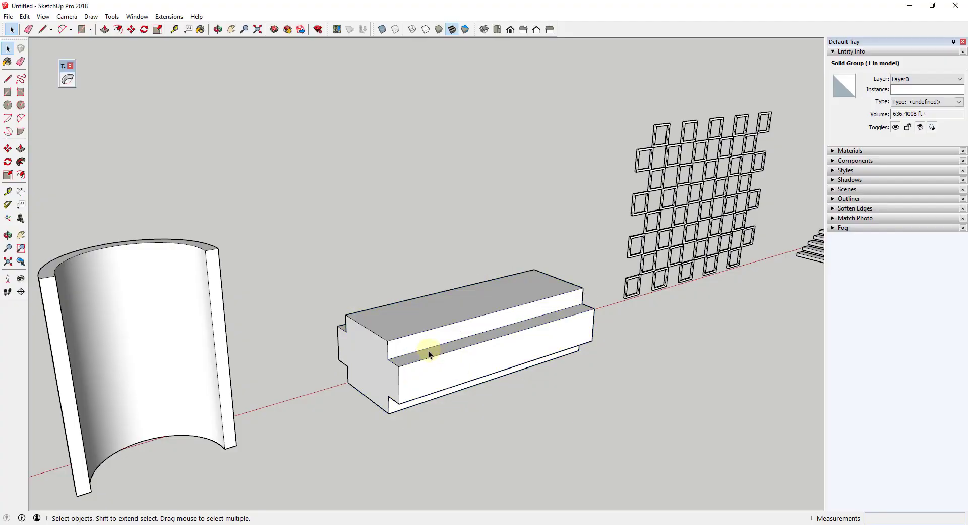
# Preview bending the solid notched block by 180 degrees and by 360 degrees.
pyautogui.click(431, 352)
pyautogui.click(68, 83)
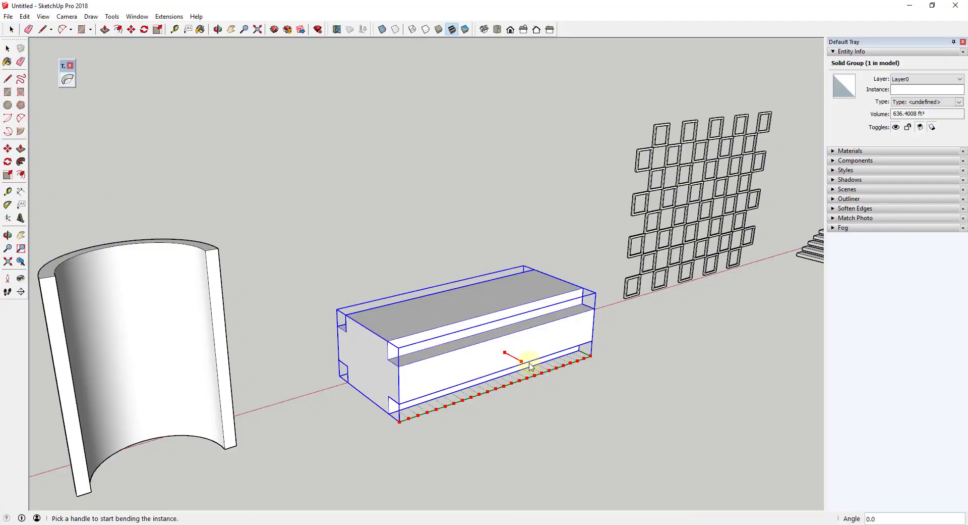
pyautogui.moveTo(522, 363)
pyautogui.mouseDown()
pyautogui.moveTo(691, 492)
pyautogui.moveTo(570, 426)
pyautogui.moveTo(593, 429)
pyautogui.moveTo(524, 360)
pyautogui.moveTo(544, 369)
pyautogui.moveTo(535, 366)
pyautogui.mouseUp()
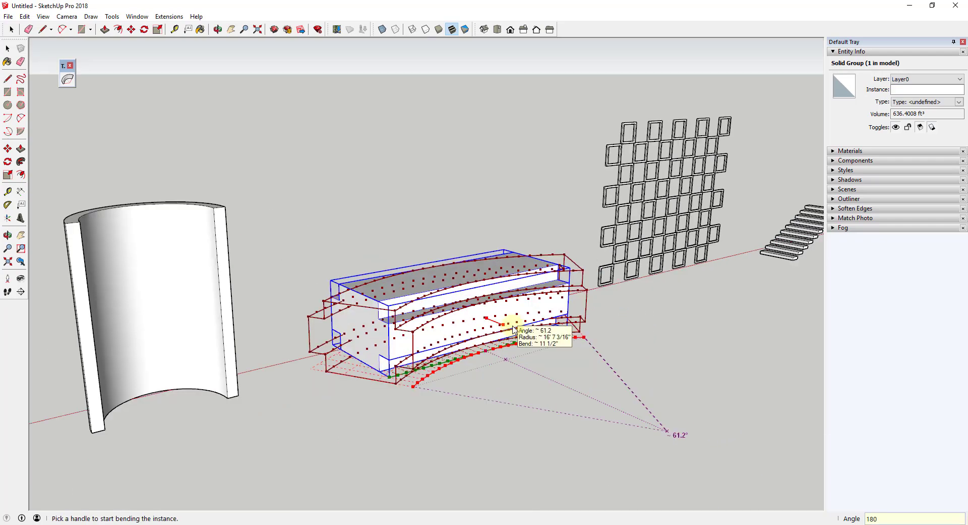
pyautogui.press('Return')
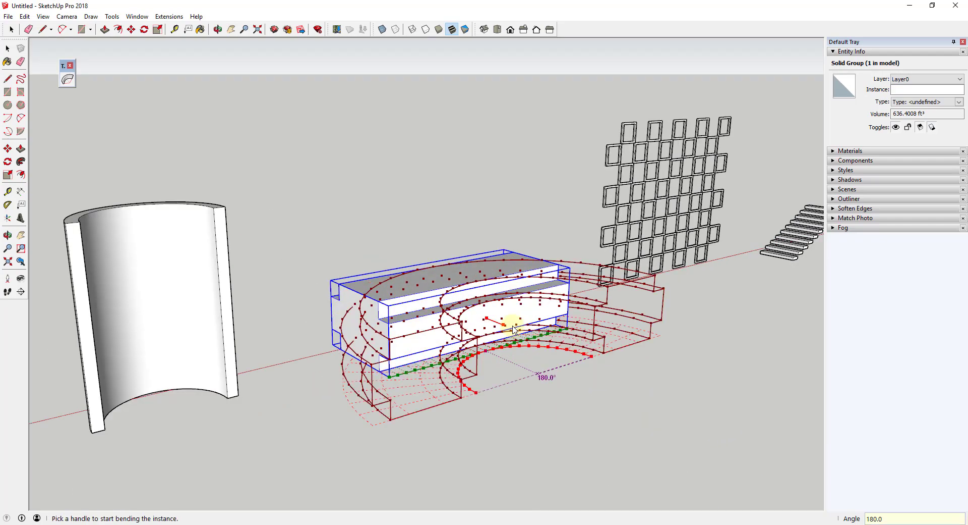
pyautogui.write('360')
pyautogui.press('Return')
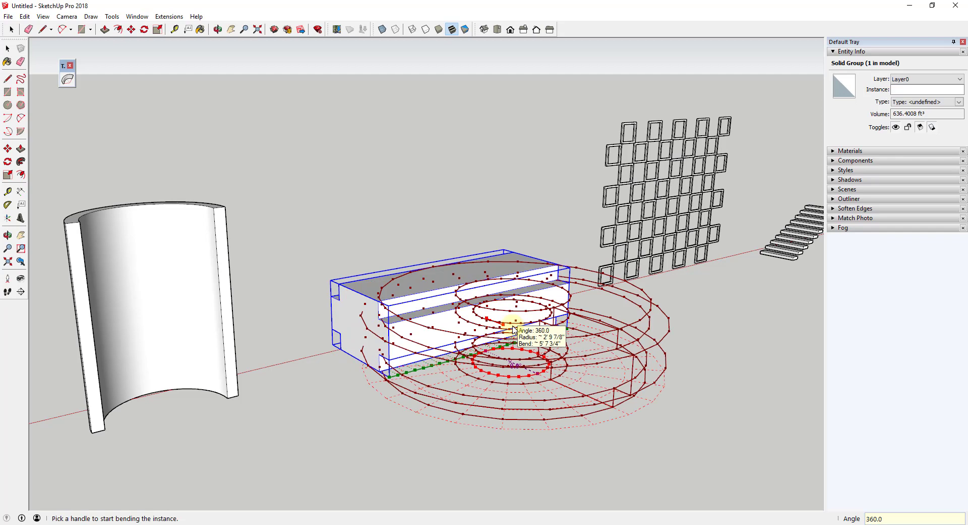
# Try the notched block's bend at 275 and 135 degrees, and undo the applied bend.
pyautogui.write('275')
pyautogui.press('Return')
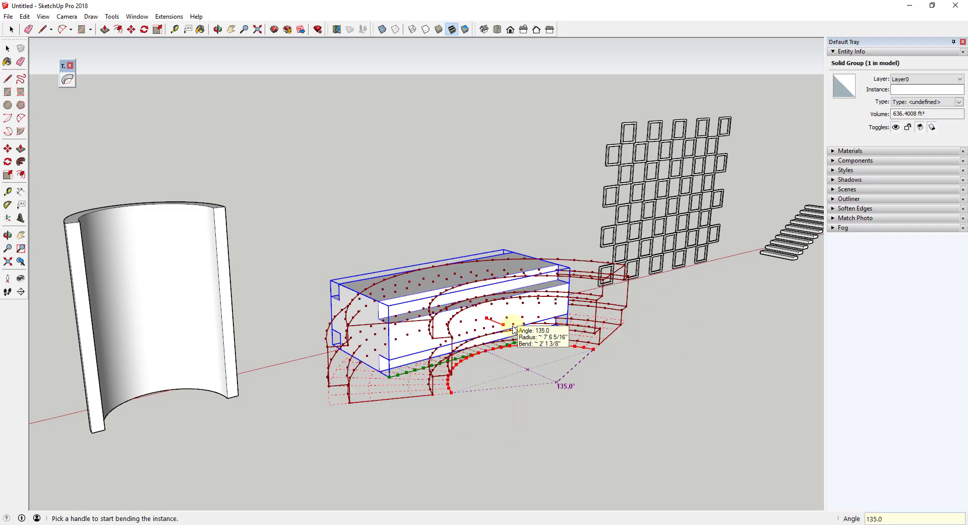
pyautogui.press('Return')
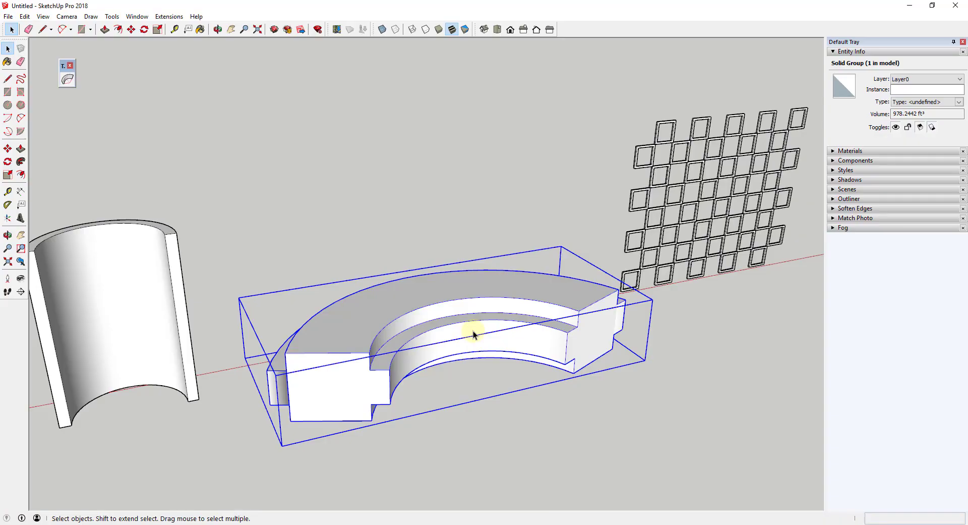
pyautogui.hotkey('ctrl', 'z')
# Bend the notched block freehand until its ends meet in a full ring.
pyautogui.click(68, 79)
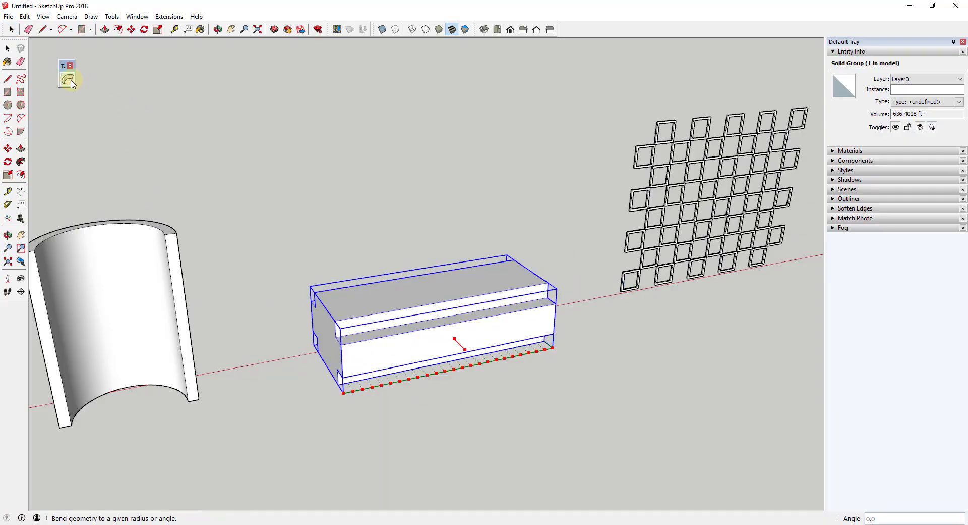
pyautogui.click(464, 353)
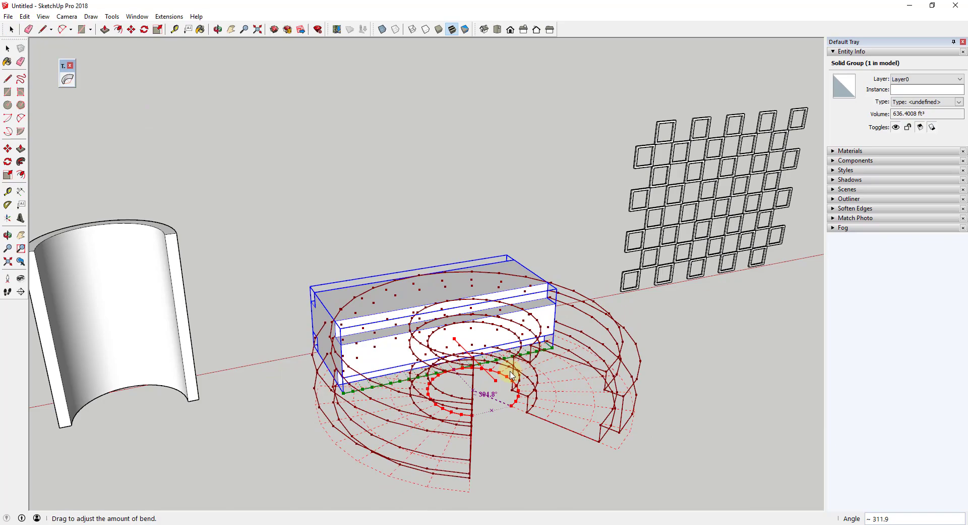
pyautogui.click(558, 406)
pyautogui.press('Return')
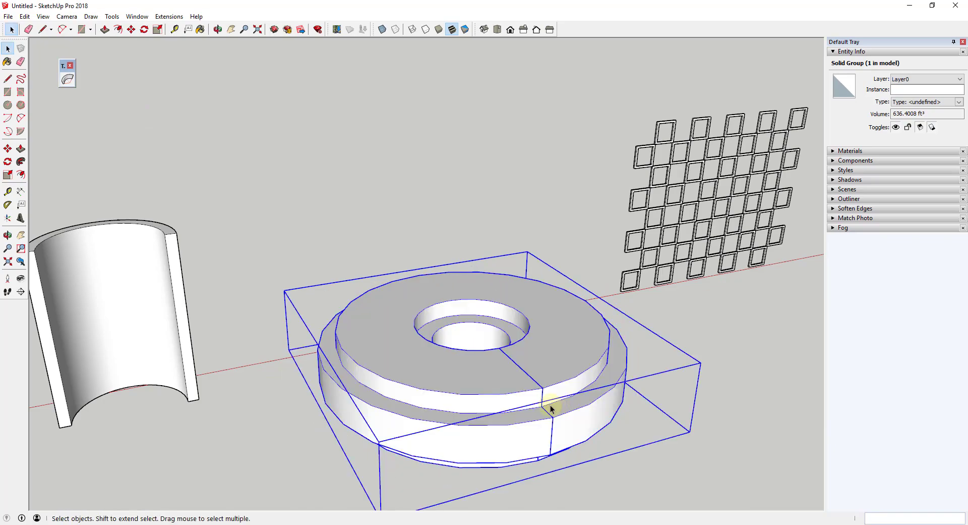
# Bend the group of six stacked horizontal pipes by 360 degrees into closed rings.
pyautogui.moveTo(519, 280); pyautogui.dragTo(519, 281, button='middle')
pyautogui.moveTo(519, 279); pyautogui.dragTo(580, 274)
pyautogui.press('space')
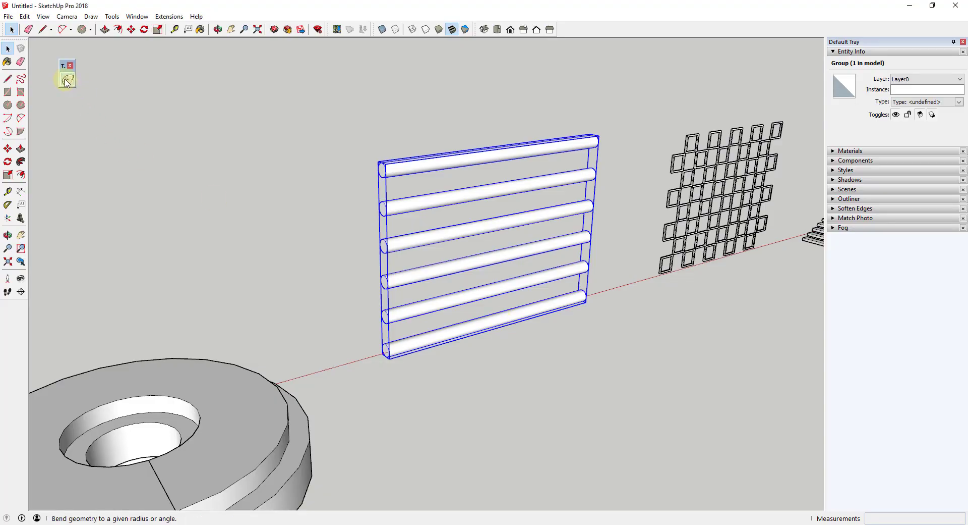
pyautogui.click(68, 79)
pyautogui.moveTo(515, 251); pyautogui.dragTo(584, 274)
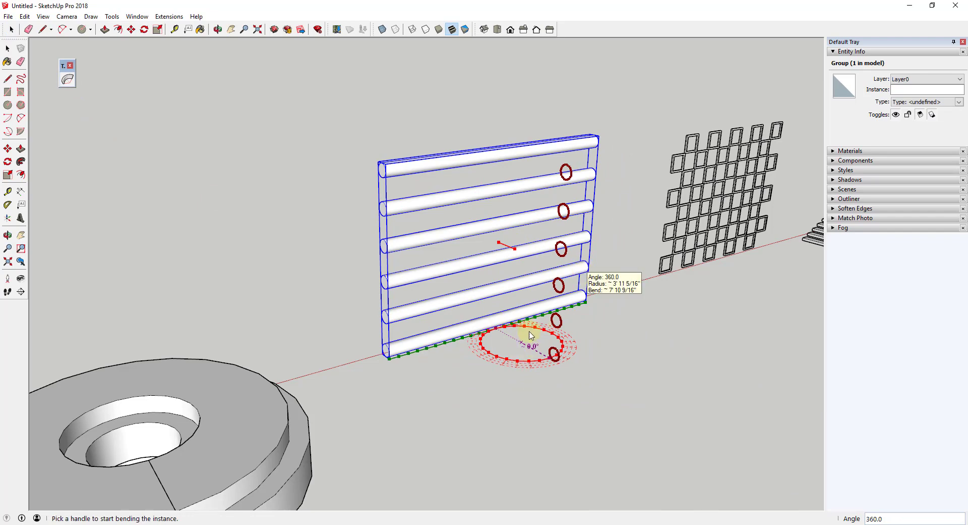
pyautogui.press('Return')
# Turn off the display of hidden geometry in the model.
pyautogui.moveTo(512, 320); pyautogui.dragTo(600, 243, button='middle')
pyautogui.click(43, 17)
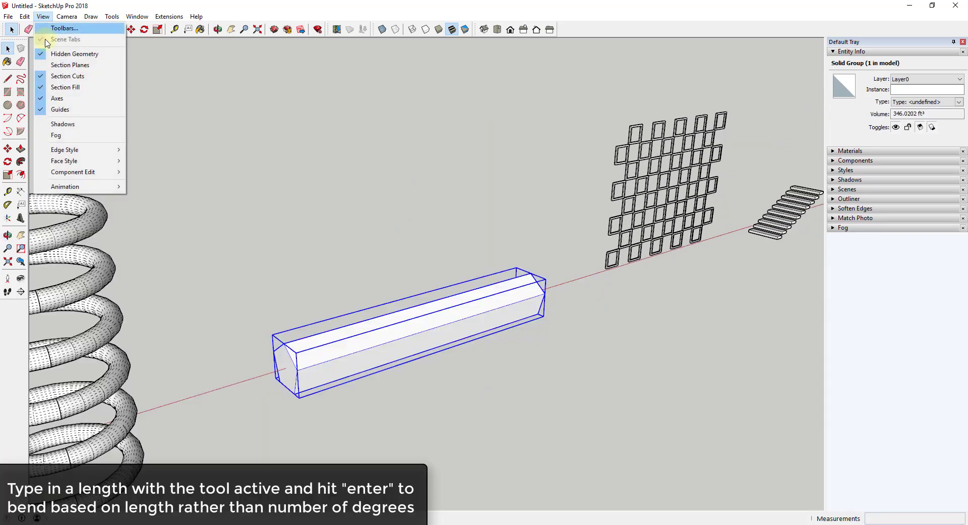
pyautogui.click(242, 214)
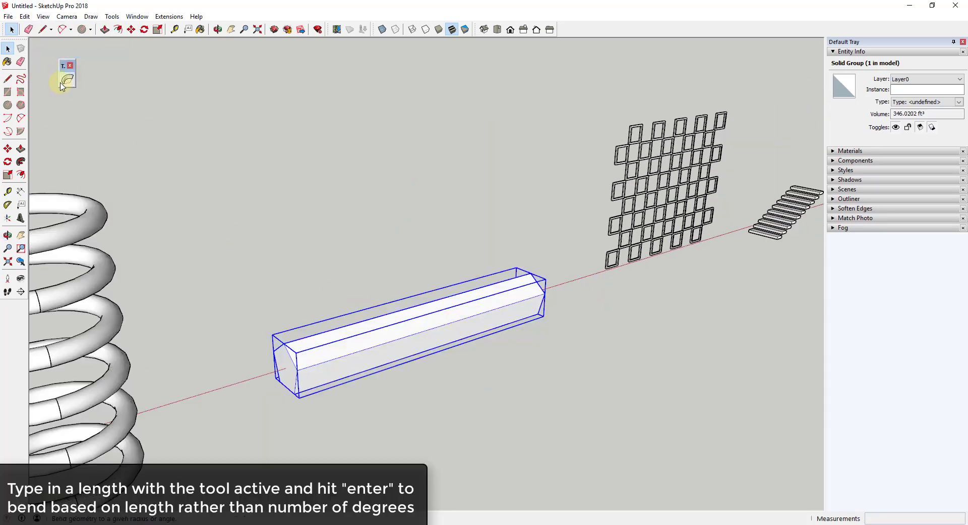
# Bend the chamfered beam by a distance of 3', followed by 4'.
pyautogui.click(67, 79)
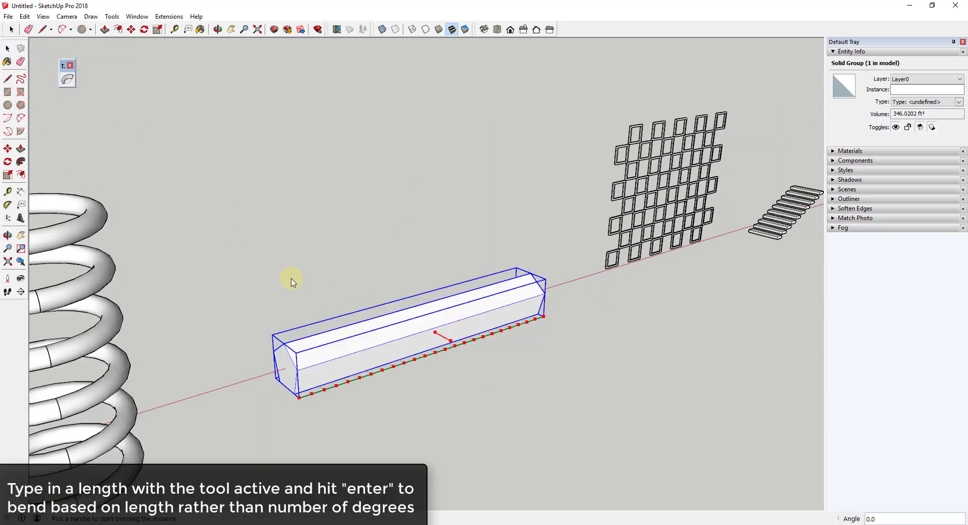
pyautogui.click(452, 344)
pyautogui.write("3'")
pyautogui.press('Return')
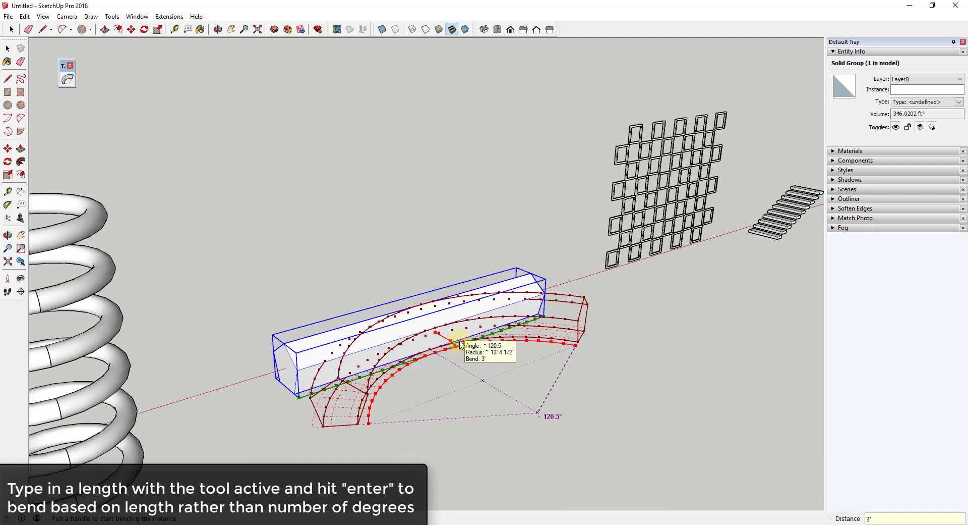
pyautogui.press('Return')
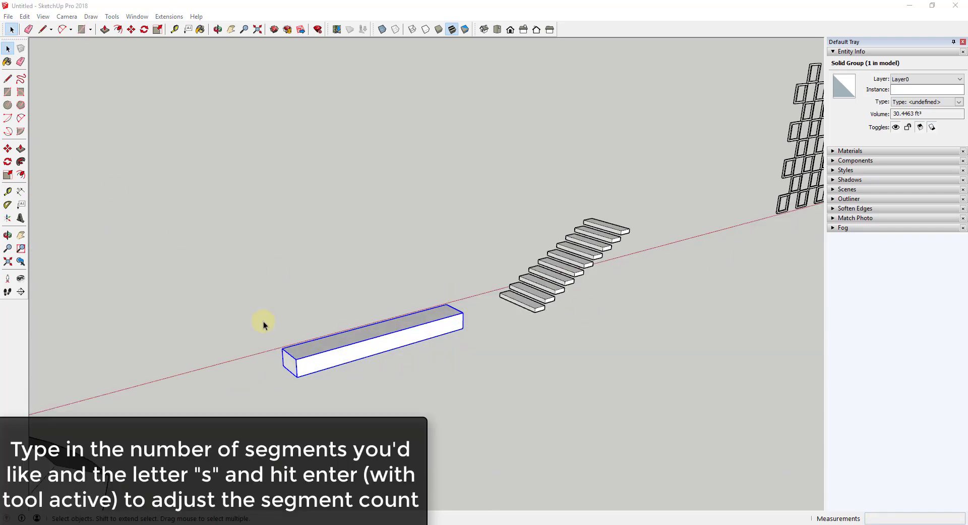
# Bend the plain rectangular bar freehand to about 108 degrees.
pyautogui.click(68, 79)
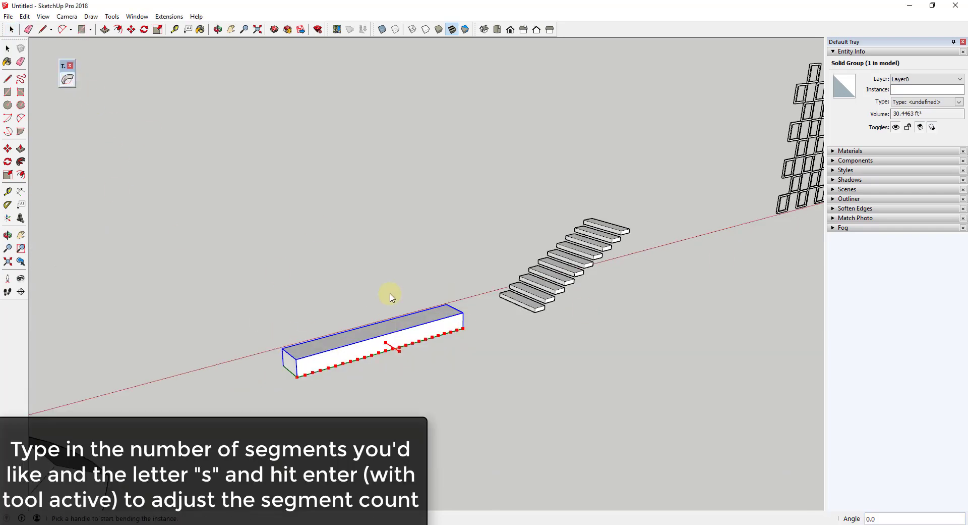
pyautogui.click(404, 354)
pyautogui.moveTo(410, 354); pyautogui.dragTo(420, 362)
# Try the bar's bend with 4 and 3 segments, and apply it with 6 segments.
pyautogui.write('4')
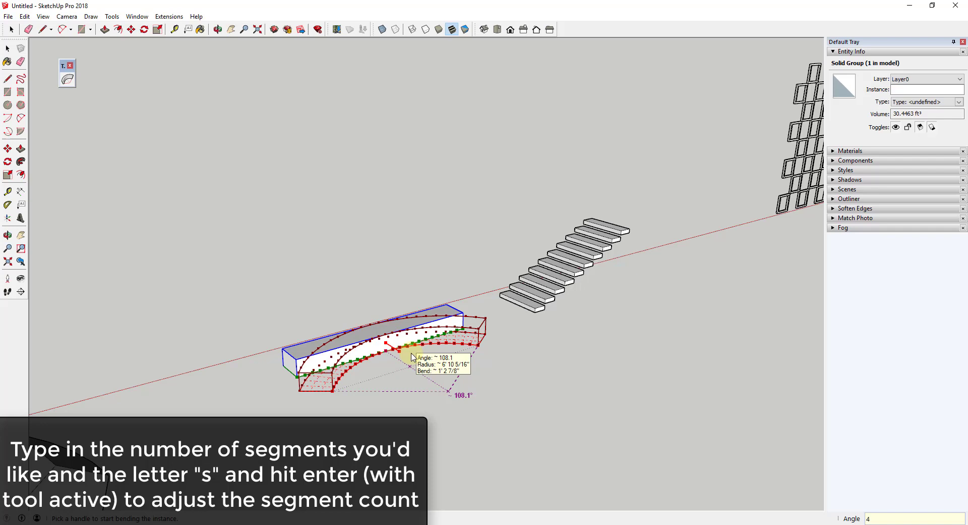
pyautogui.write('s')
pyautogui.press('Return')
pyautogui.write('3s')
pyautogui.press('Return')
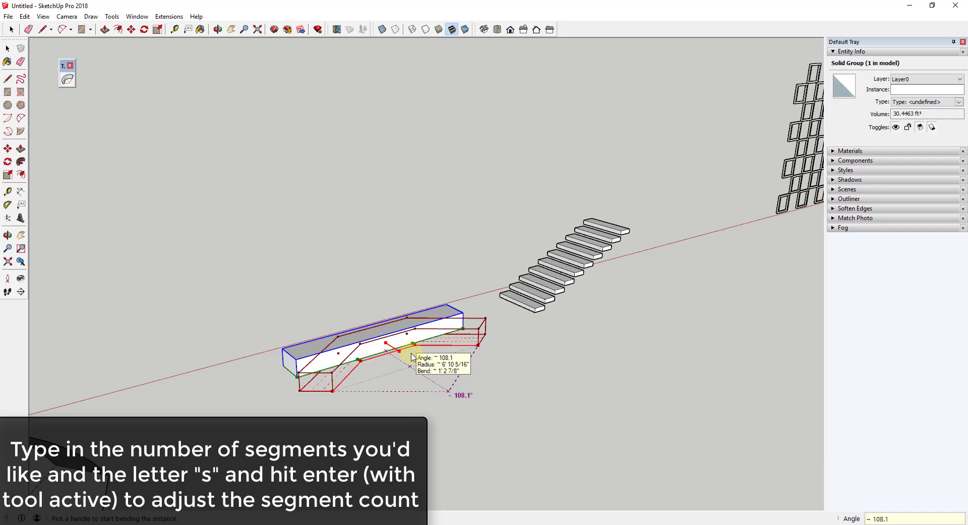
pyautogui.write('6s')
pyautogui.press('Return')
pyautogui.press('Return')
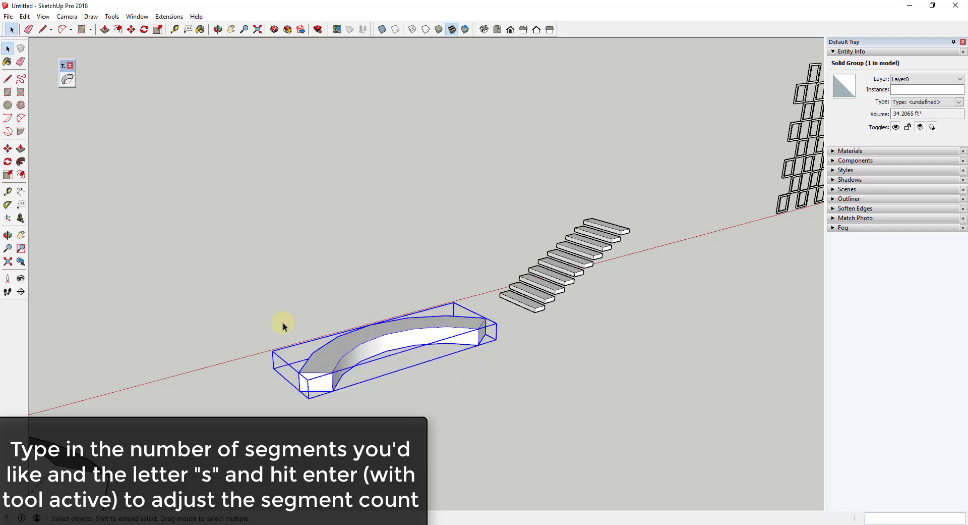
# Bend the group of stair treads freehand to 360 degrees with the default segment count.
pyautogui.moveTo(499, 348); pyautogui.dragTo(434, 296, button='middle')
pyautogui.moveTo(658, 276); pyautogui.dragTo(518, 327, button='middle')
pyautogui.click(502, 326)
pyautogui.click(68, 79)
pyautogui.moveTo(533, 320); pyautogui.dragTo(563, 340)
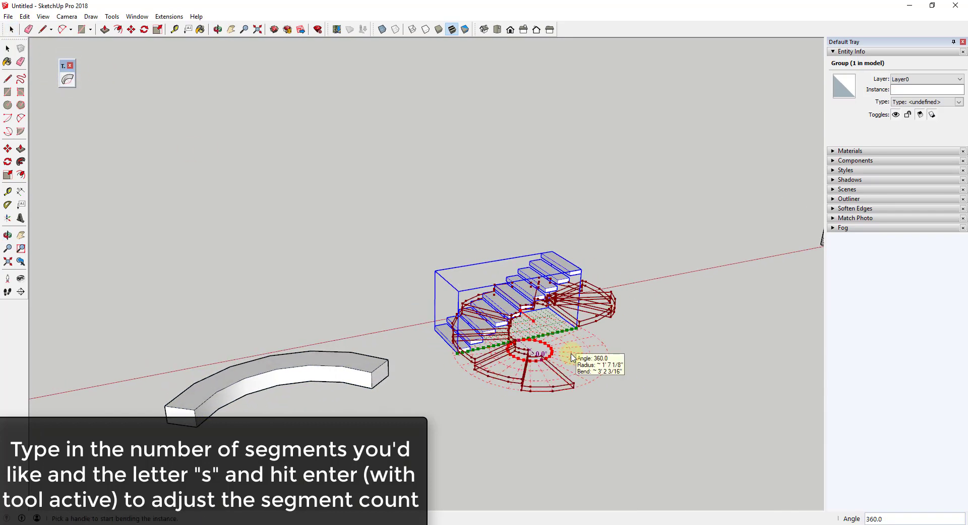
pyautogui.click(564, 351)
pyautogui.moveTo(565, 351); pyautogui.dragTo(627, 292, button='middle')
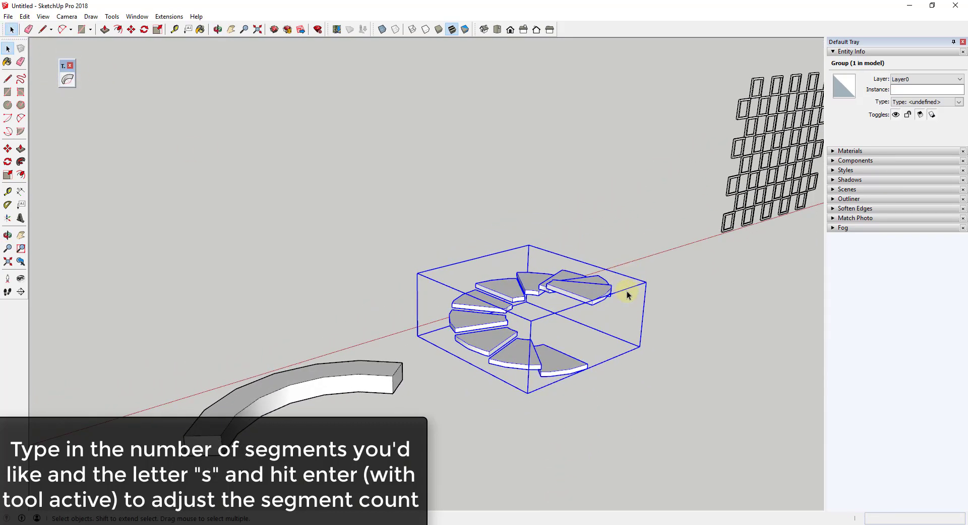
# Undo the stair tread group's bend.
pyautogui.scroll(5, 595, 299)
pyautogui.scroll(-3, 458, 243)
pyautogui.moveTo(444, 368); pyautogui.dragTo(447, 337, button='middle')
pyautogui.hotkey('ctrl', 'z')
# Bend the stair tread group to 360 degrees using 10 segments.
pyautogui.click(67, 79)
pyautogui.click(405, 287)
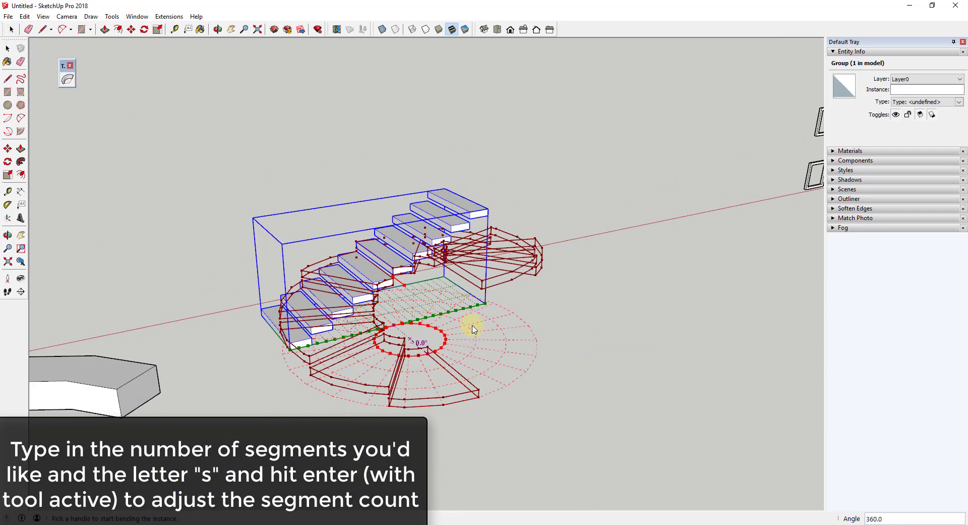
pyautogui.write('10s')
pyautogui.press('Return')
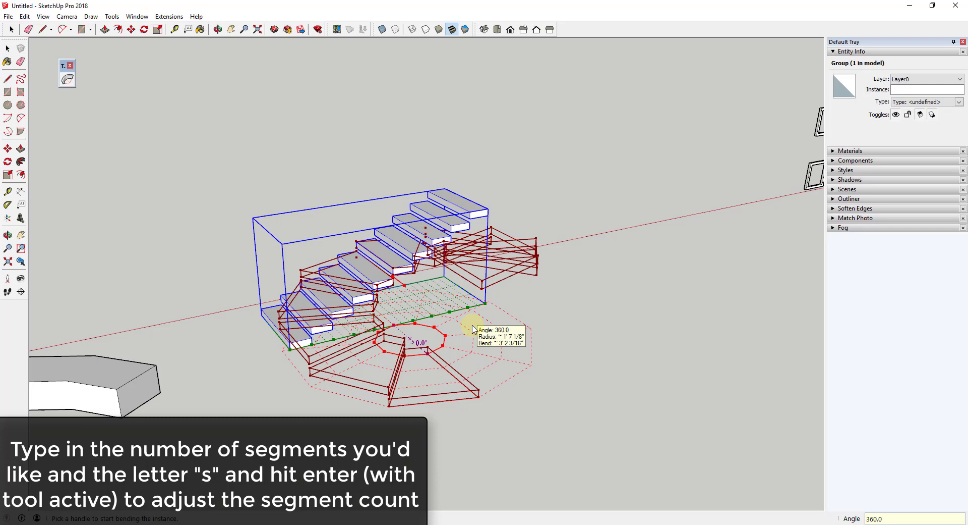
pyautogui.click(474, 329)
pyautogui.moveTo(474, 324); pyautogui.dragTo(498, 325, button='middle')
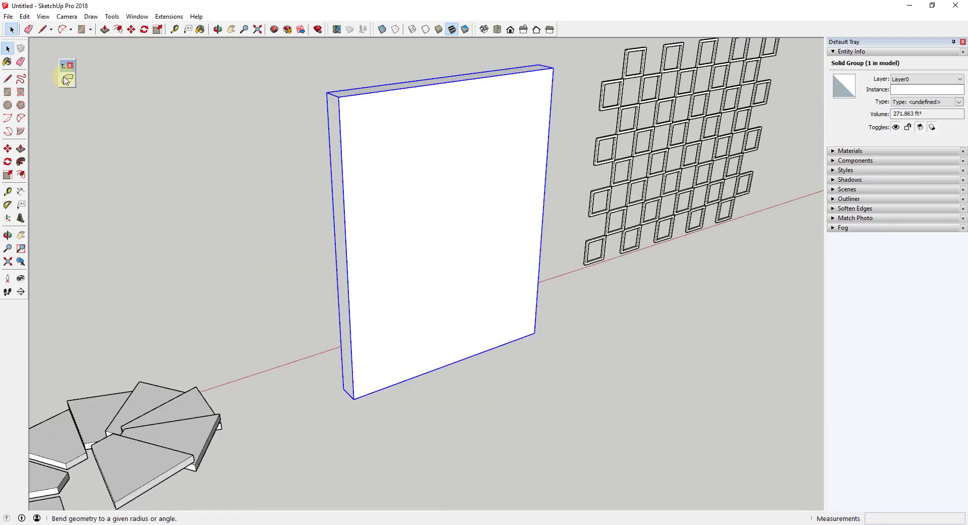
# Turn off softening and smoothing of segments for bending the tall wall panel.
pyautogui.click(67, 80)
pyautogui.rightClick(441, 262)
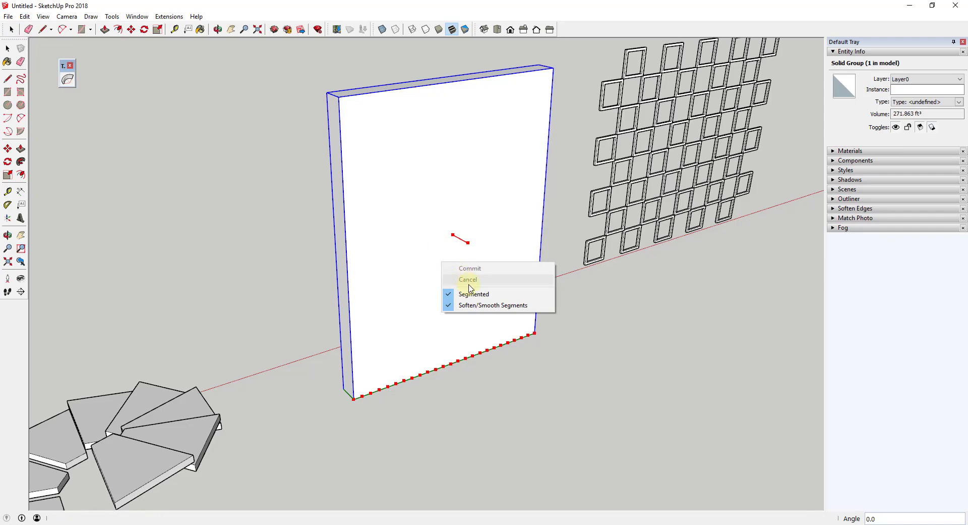
pyautogui.click(481, 306)
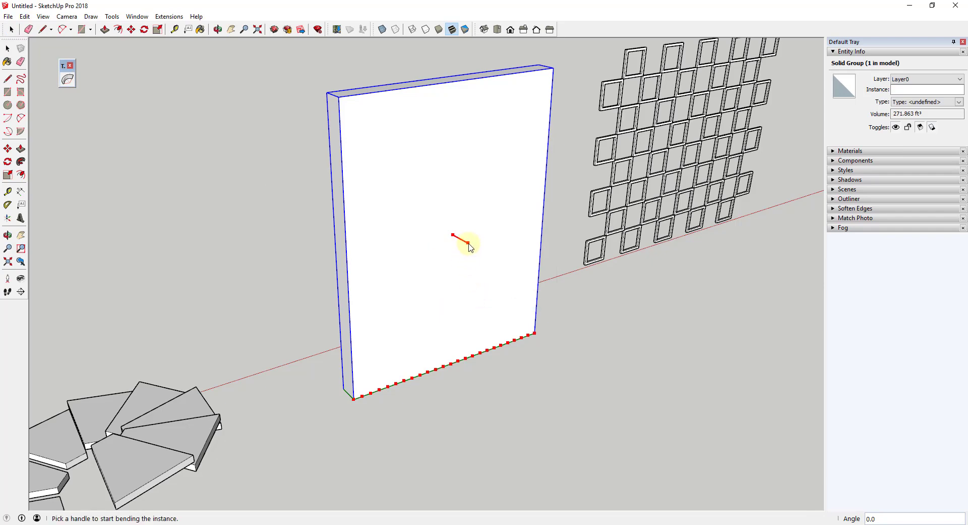
# Bend the tall wall panel by 180 degrees.
pyautogui.moveTo(468, 243); pyautogui.dragTo(495, 251)
pyautogui.write('180')
pyautogui.press('Return')
pyautogui.press('Return')
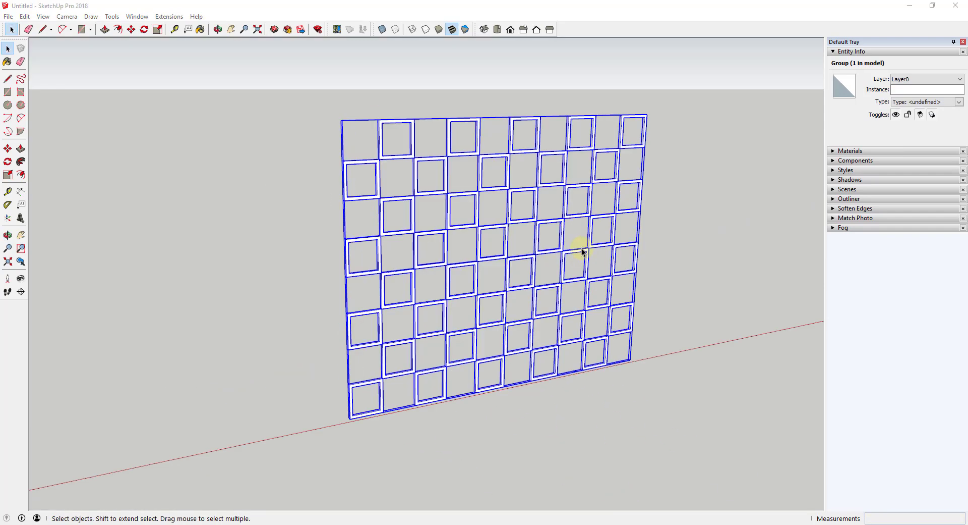
# Bend the lattice group of square frames by 180 degrees.
pyautogui.click(67, 79)
pyautogui.click(506, 257)
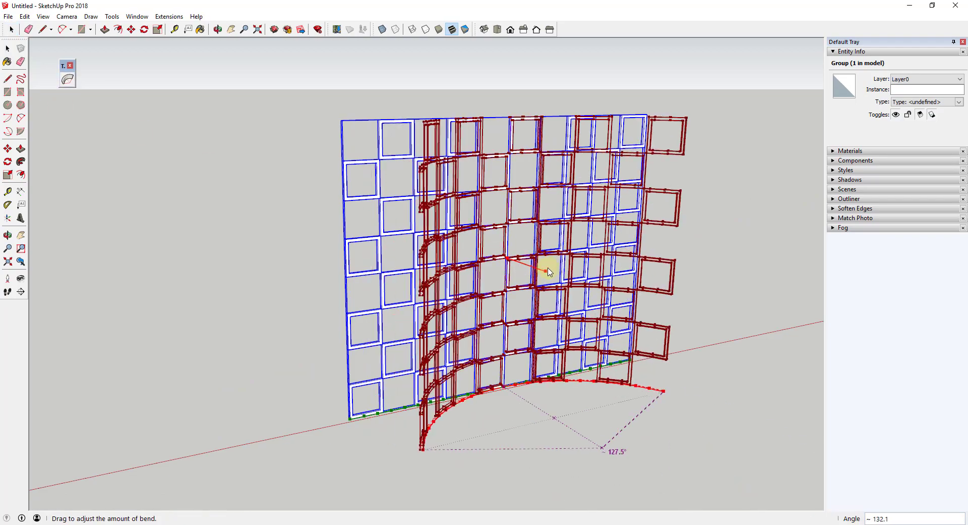
pyautogui.moveTo(547, 267); pyautogui.dragTo(551, 270)
pyautogui.write('180')
pyautogui.press('Return')
pyautogui.press('Return')
# Rotate the bent lattice group by 90 degrees onto its side.
pyautogui.press('m')
pyautogui.click(655, 267)
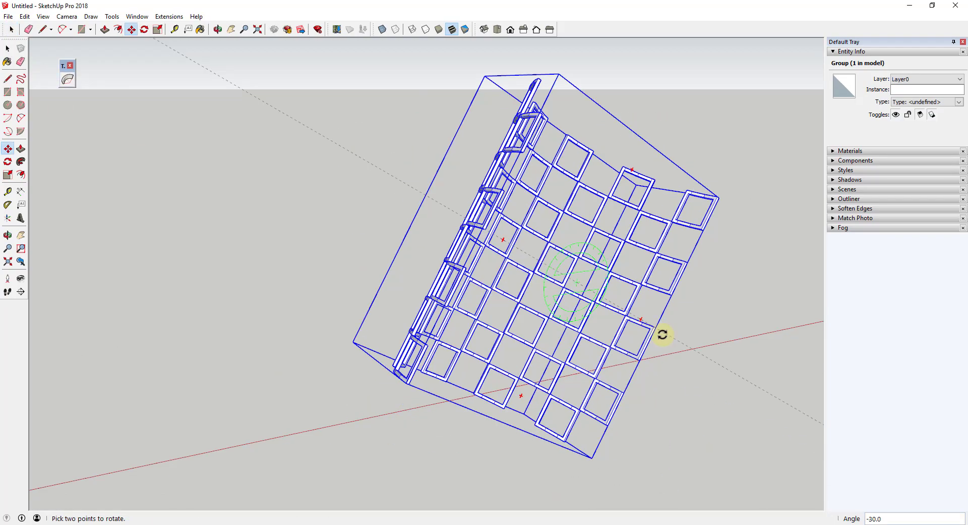
pyautogui.click(572, 415)
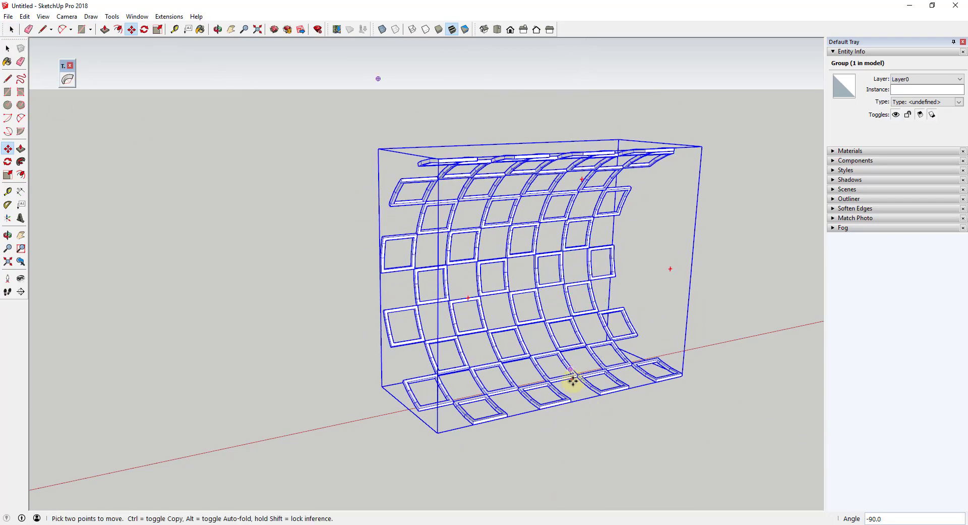
pyautogui.click(64, 81)
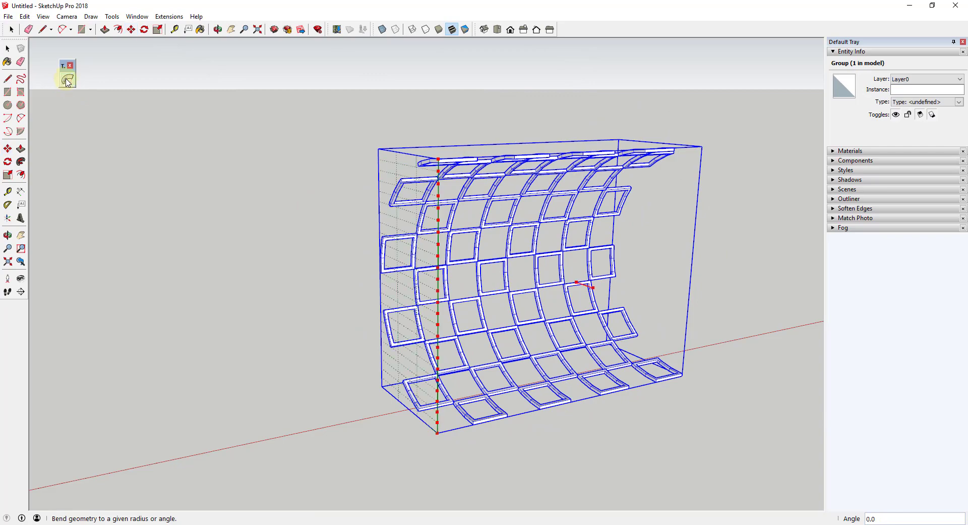
pyautogui.click(594, 289)
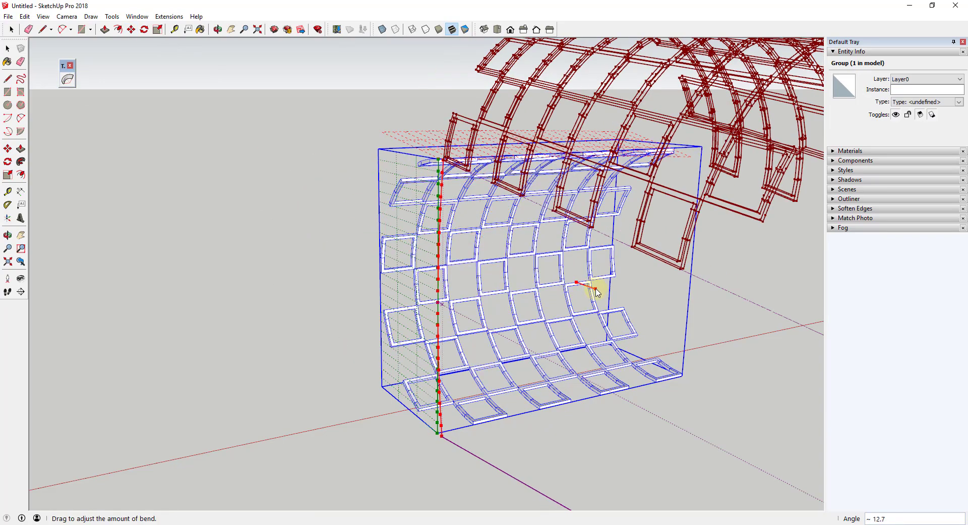
pyautogui.moveTo(596, 289); pyautogui.dragTo(597, 290)
pyautogui.hotkey('ctrl', 'z')
pyautogui.hotkey('ctrl', 'y')
pyautogui.press('space')
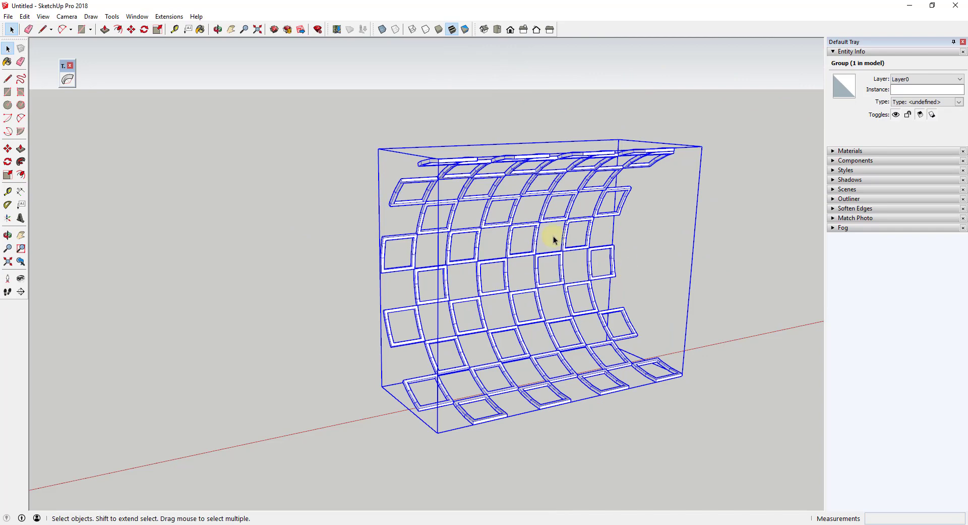
# Explode the rotated lattice group and regroup its frames so the group's axes are realigned.
pyautogui.click(554, 240)
pyautogui.rightClick(539, 228)
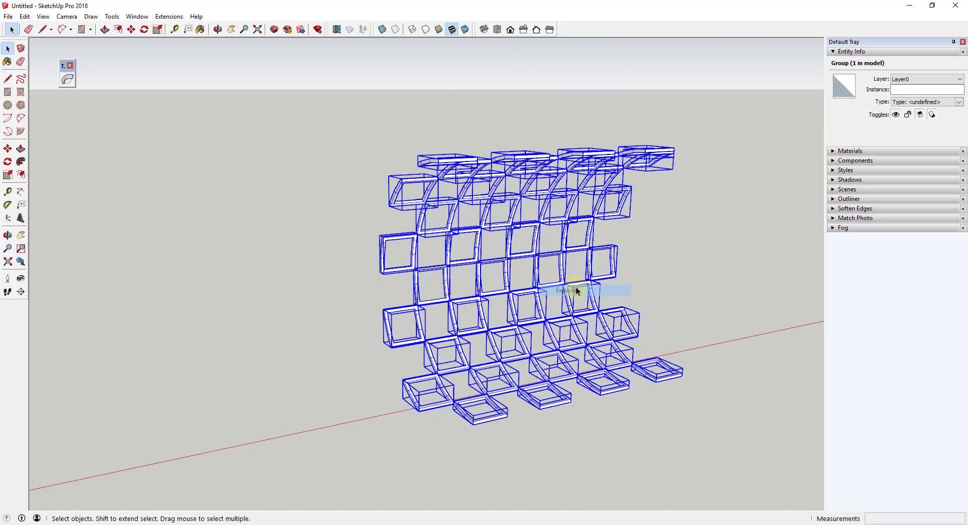
pyautogui.rightClick(507, 248)
pyautogui.click(557, 348)
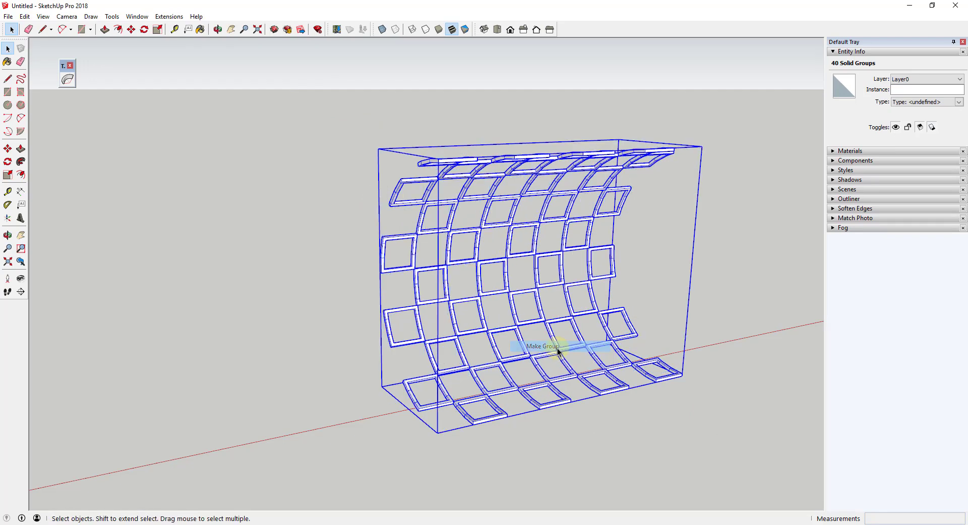
# Bend the regrouped lattice by 180 degrees in the second direction to form a dome-like shell.
pyautogui.click(65, 82)
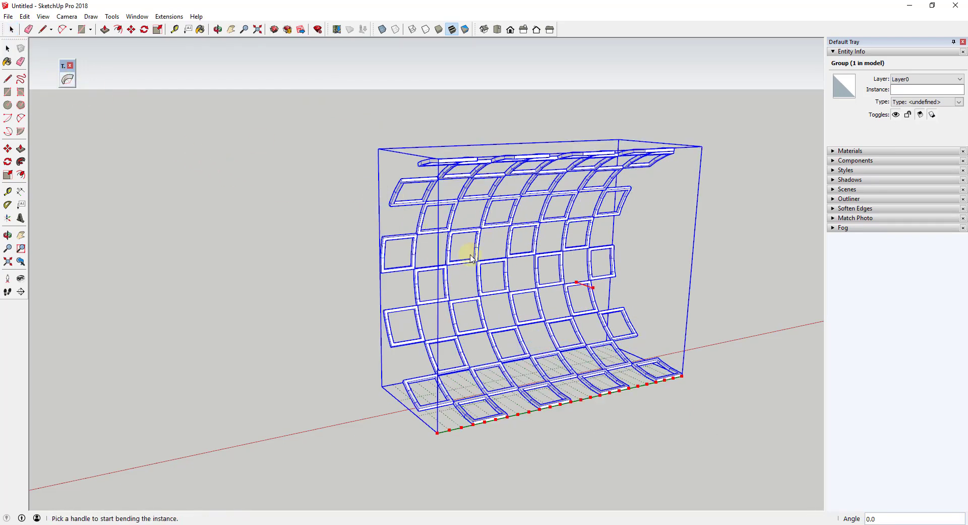
pyautogui.click(593, 291)
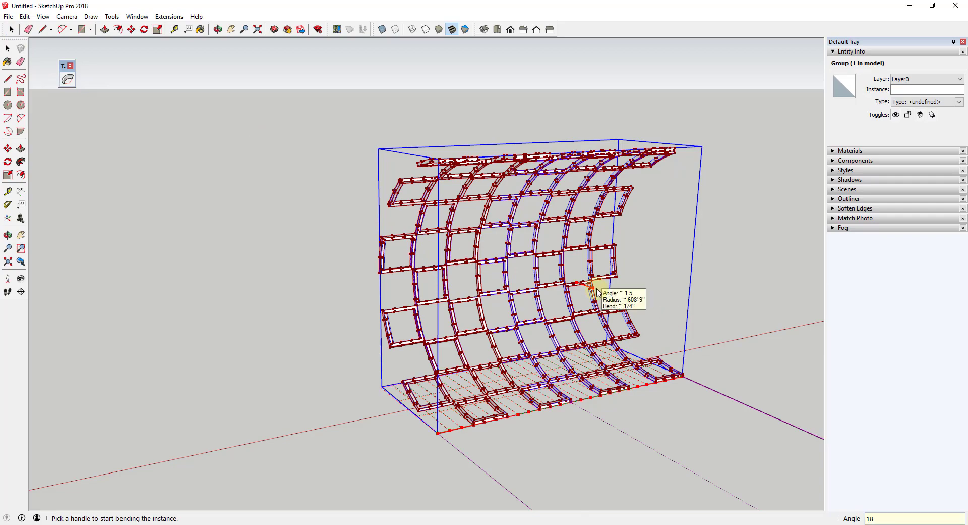
pyautogui.press('Return')
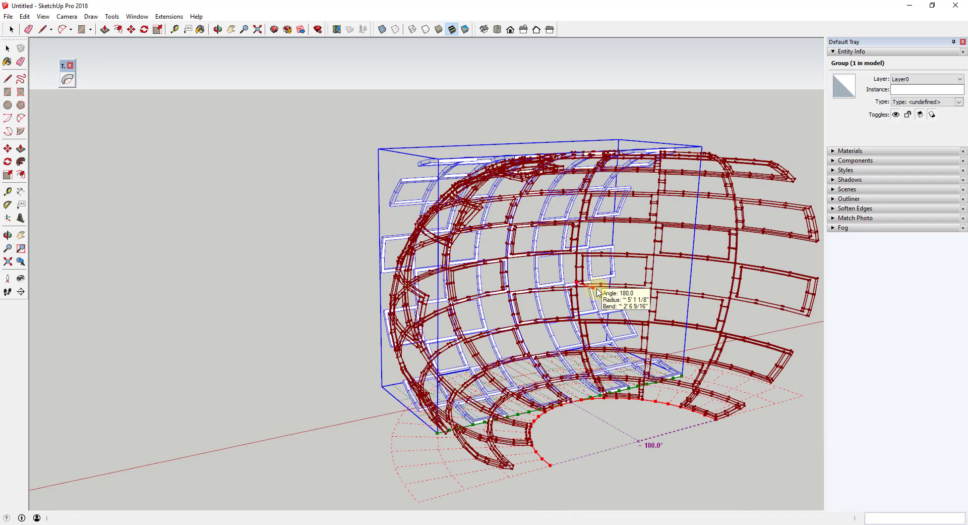
pyautogui.moveTo(493, 244); pyautogui.dragTo(610, 275, button='middle')
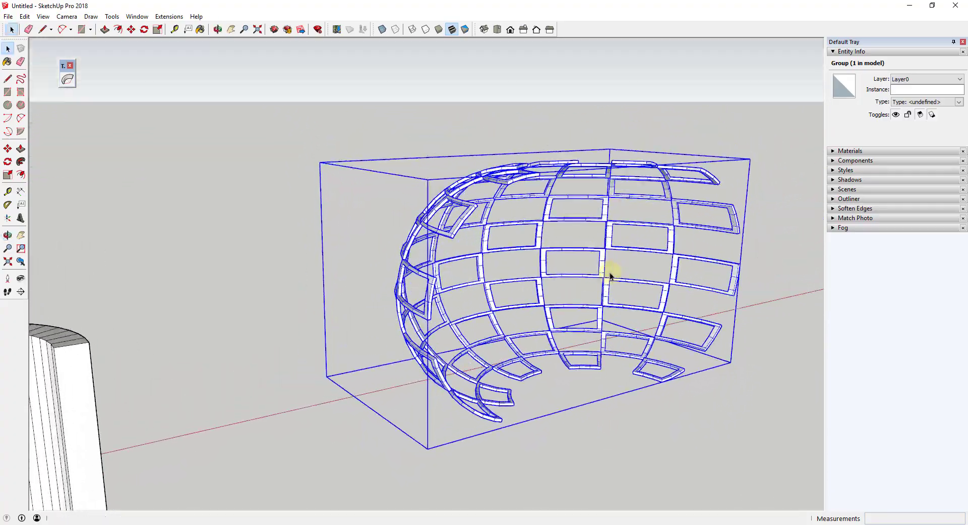
pyautogui.scroll(2, 735, 326)
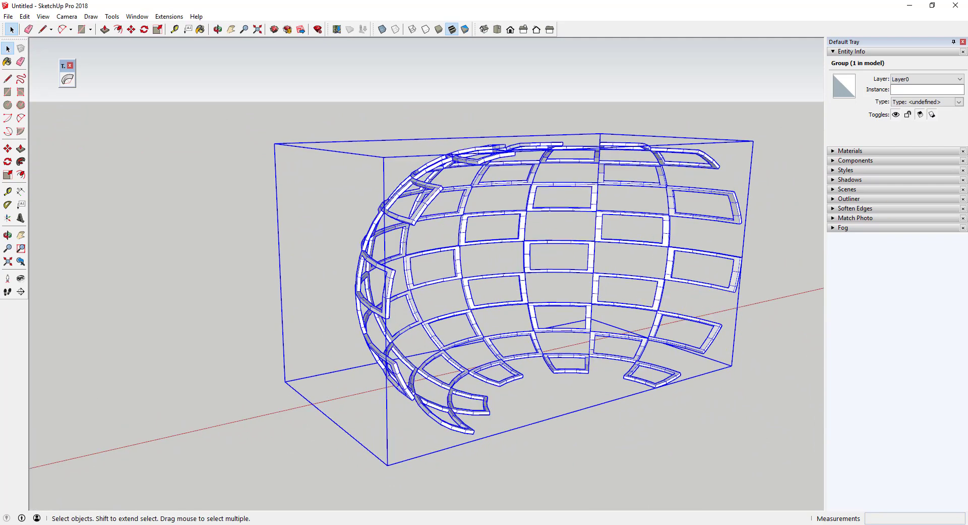